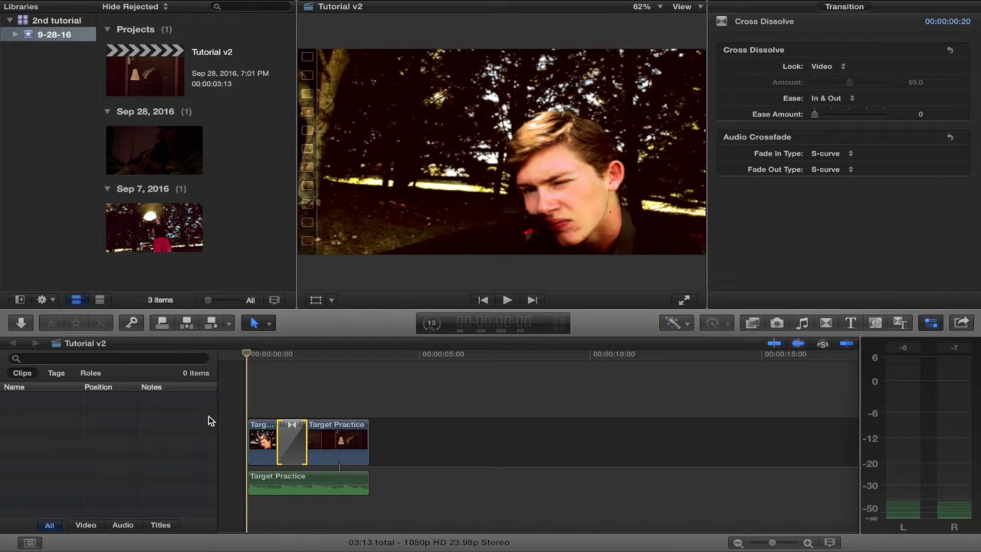
Move the audio clip to the end of the primary storyline and play back the video clips without it
left_click(683, 303)
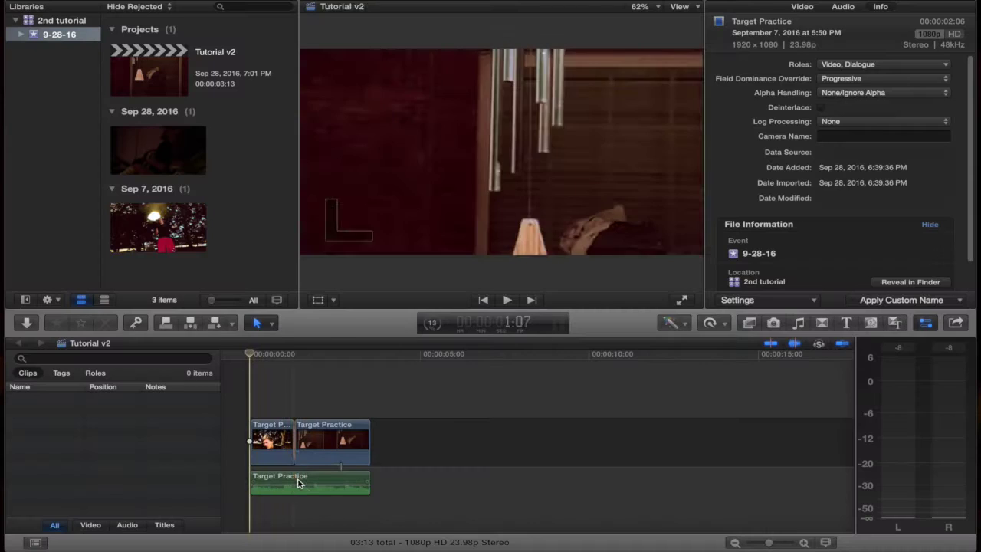
left_click_drag(299, 483, 456, 444)
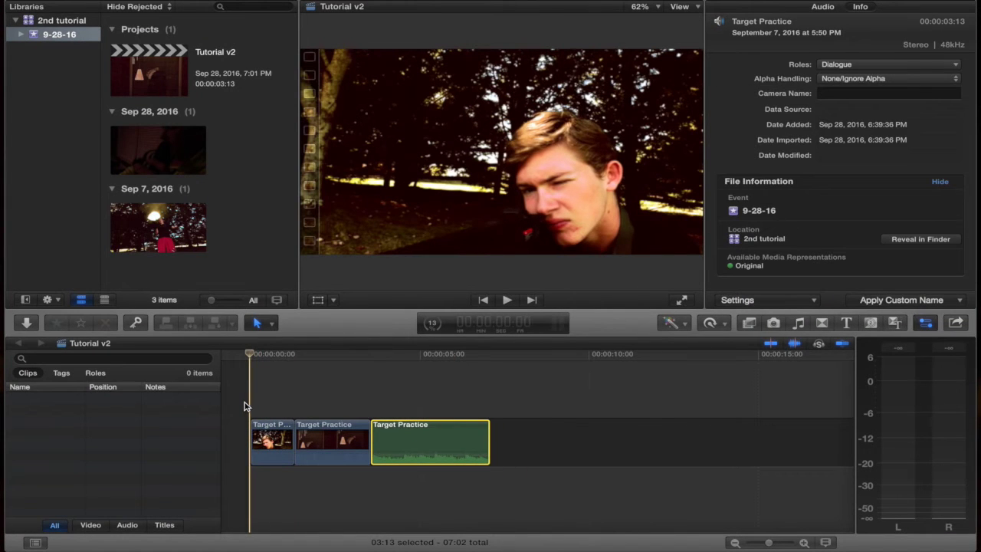
key("space")
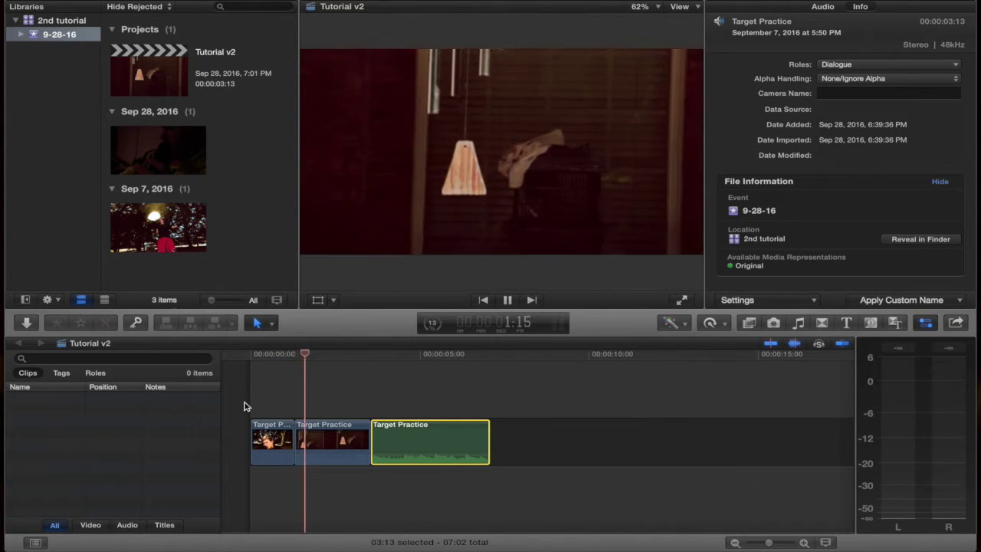
key("space")
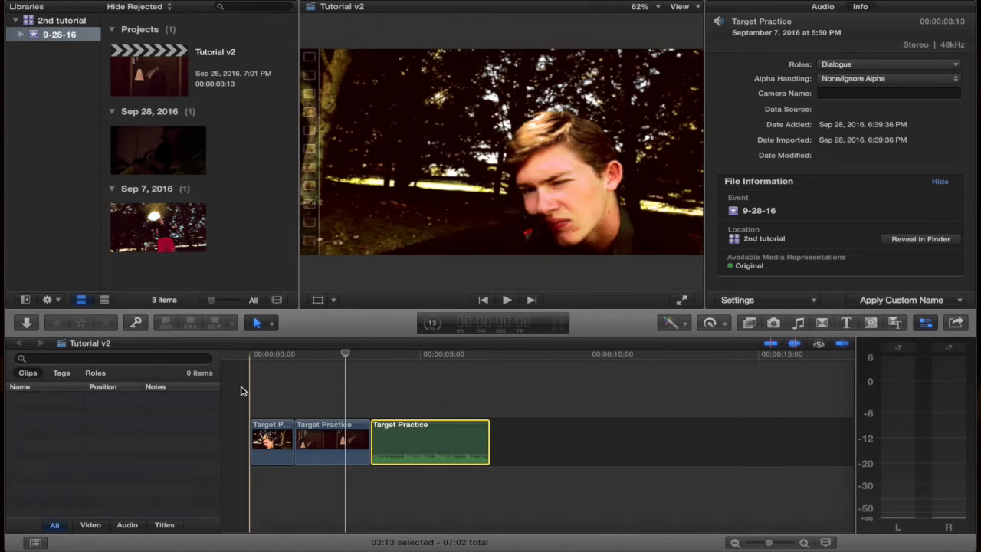
Place the audio clip beneath the two video clips again, aligned with their start, and play back the project
left_click(249, 391)
left_click_drag(387, 454, 267, 487)
key("space")
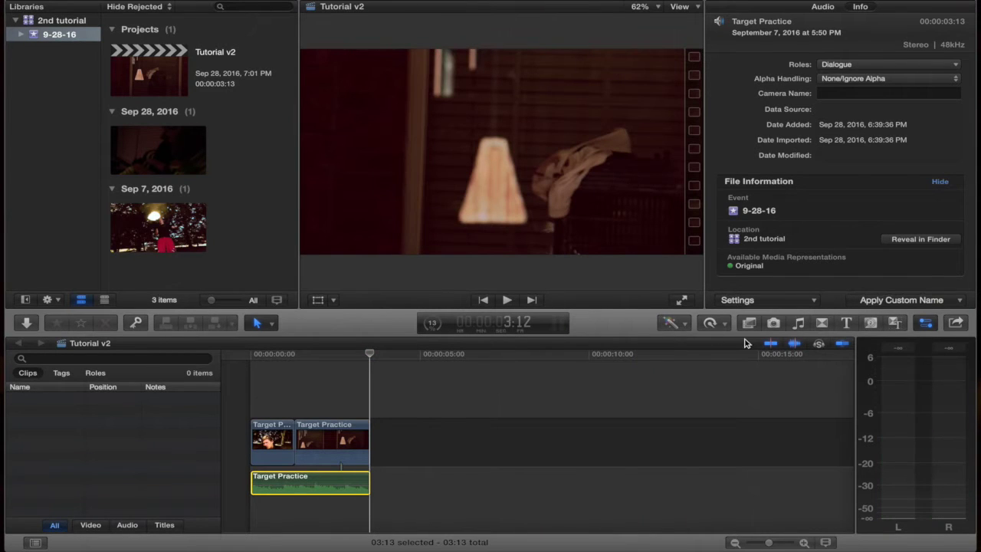
Add a Cross Dissolve from the Dissolves transitions at the cut between the two Target Practice clips and play it back
left_click(750, 325)
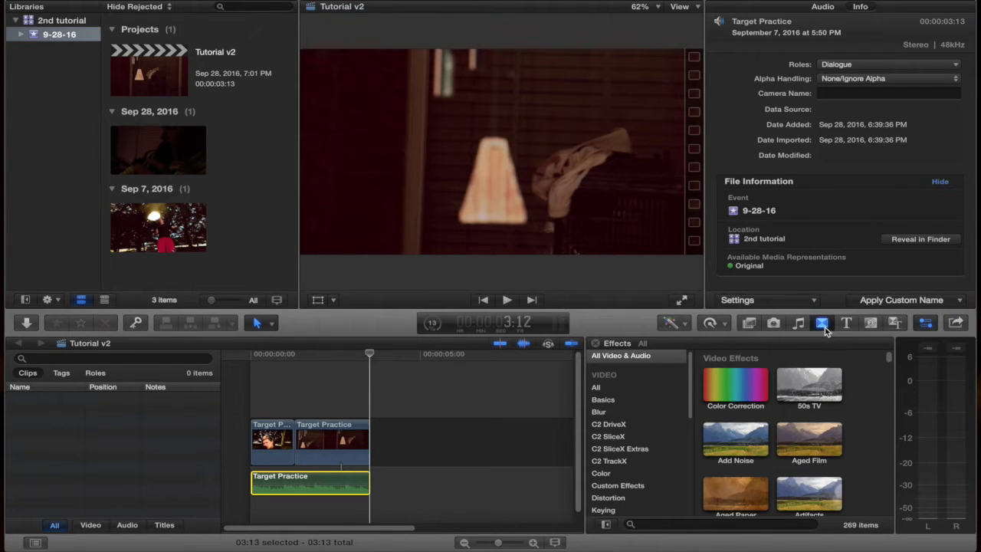
key("ctrl+super+5")
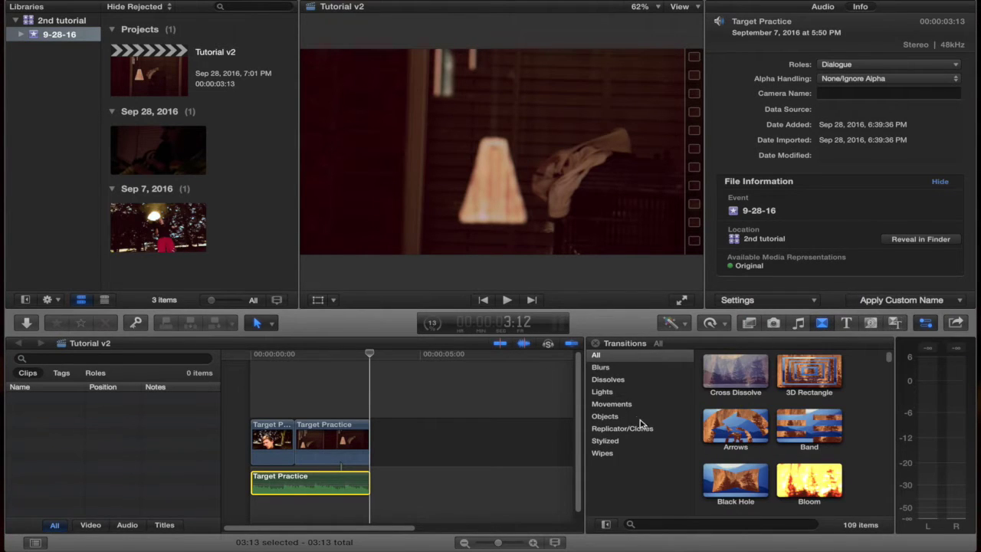
left_click(609, 380)
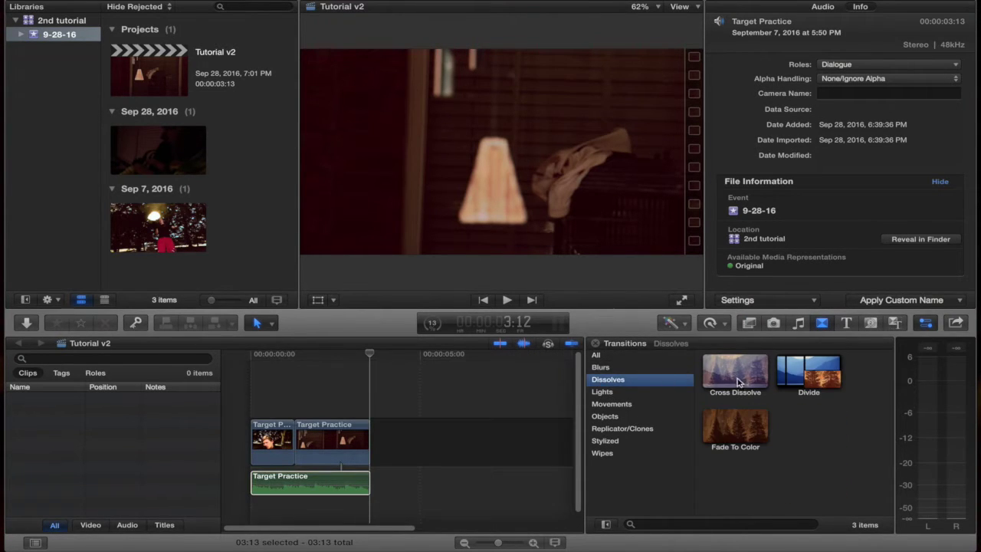
left_click_drag(738, 381, 304, 433)
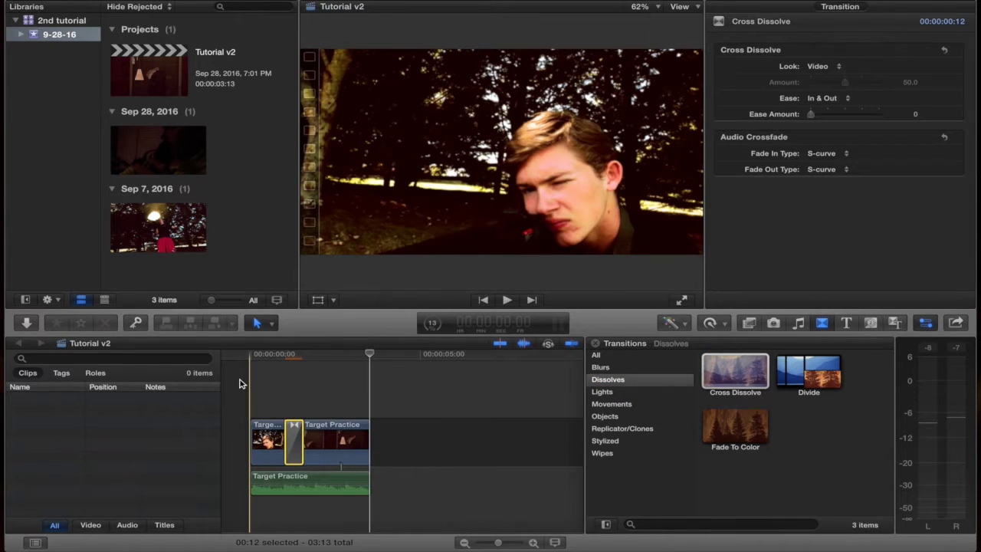
key("space")
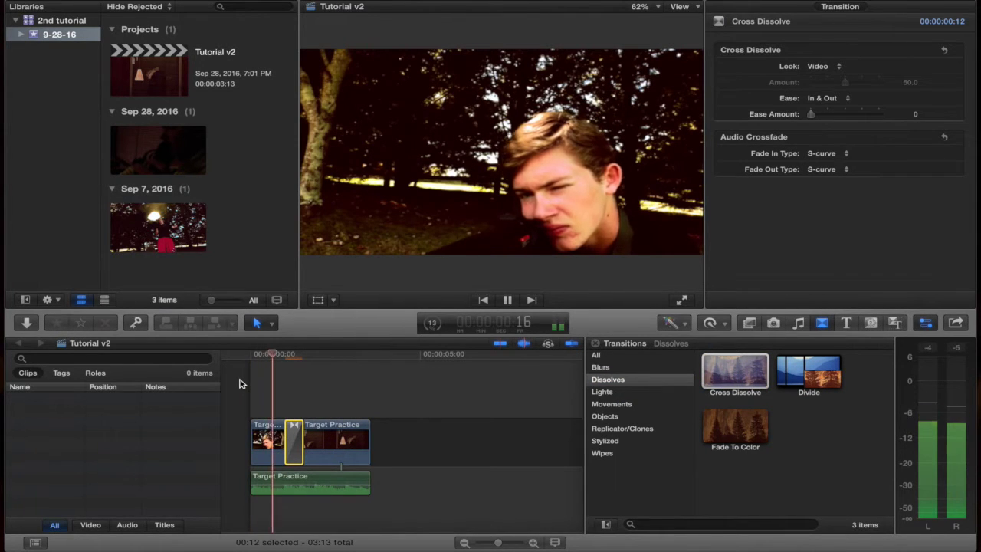
key("space")
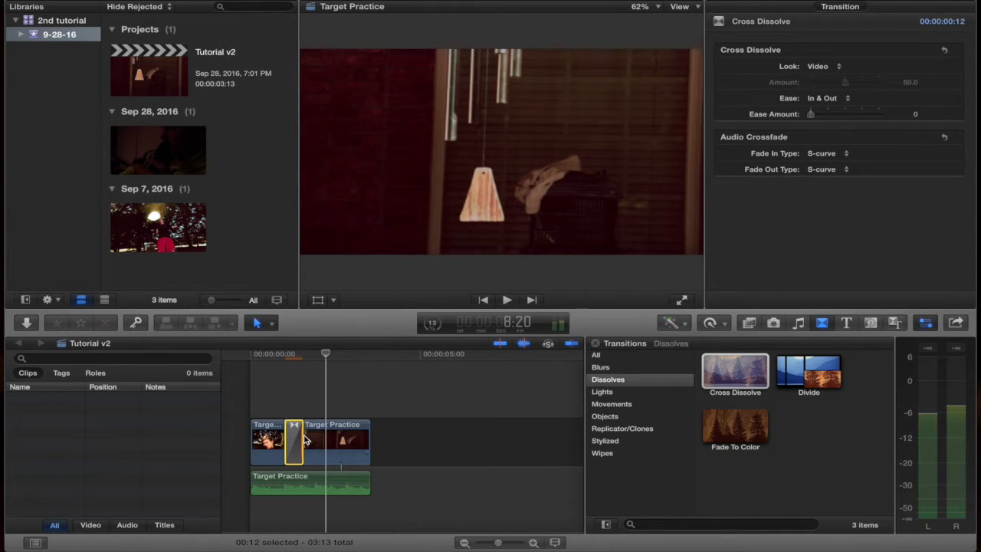
Lengthen the Cross Dissolve to 1 second 11 frames and play back the transition
left_click_drag(299, 434, 313, 445)
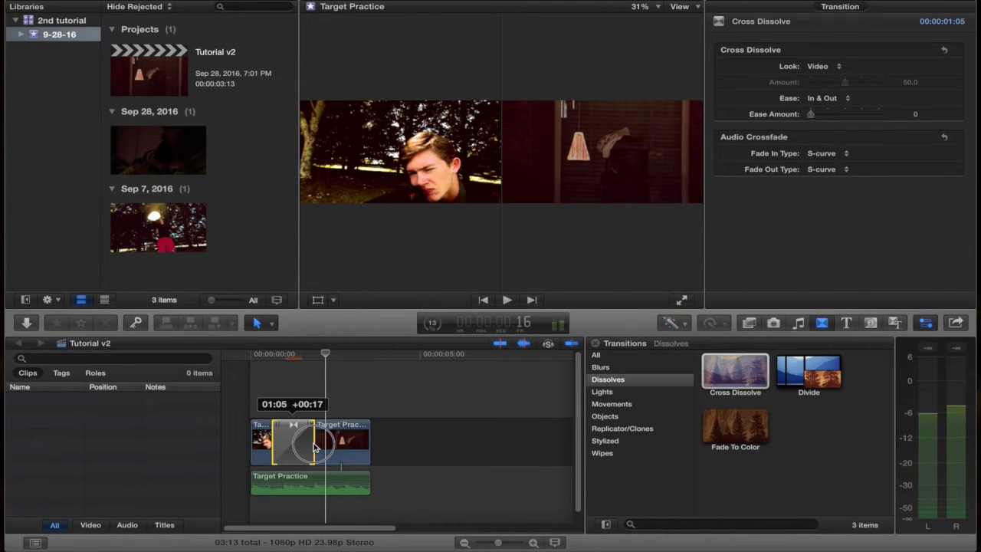
left_click_drag(313, 445, 318, 443)
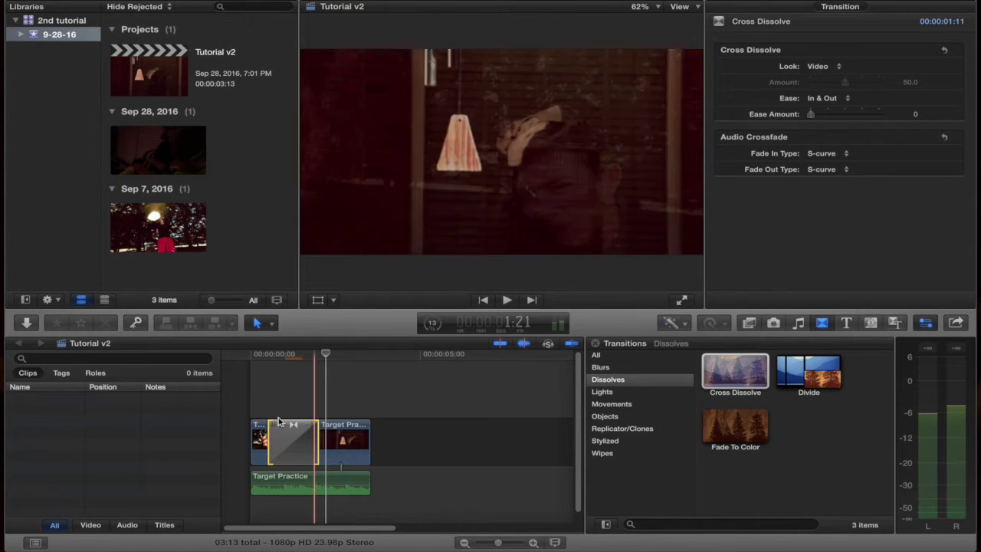
key("space")
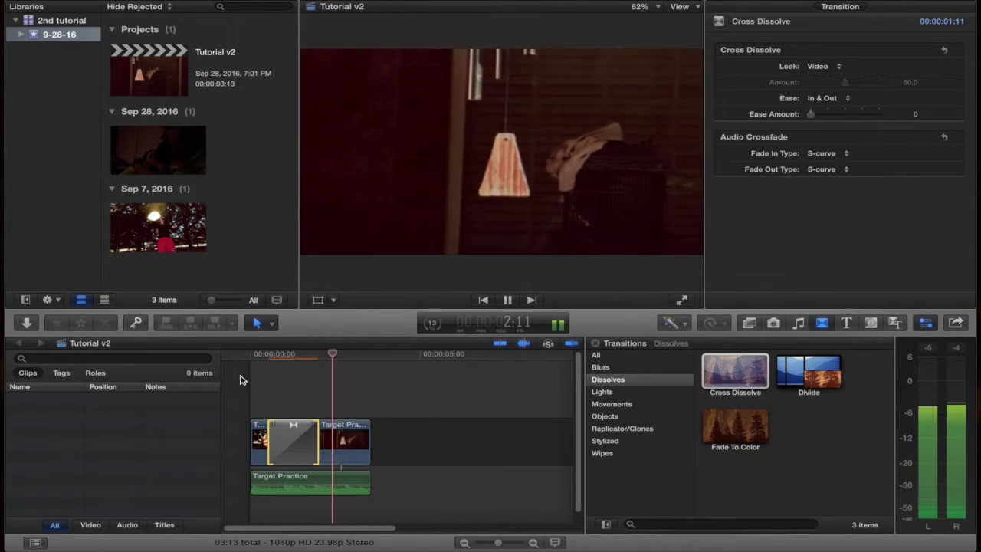
left_click(240, 380)
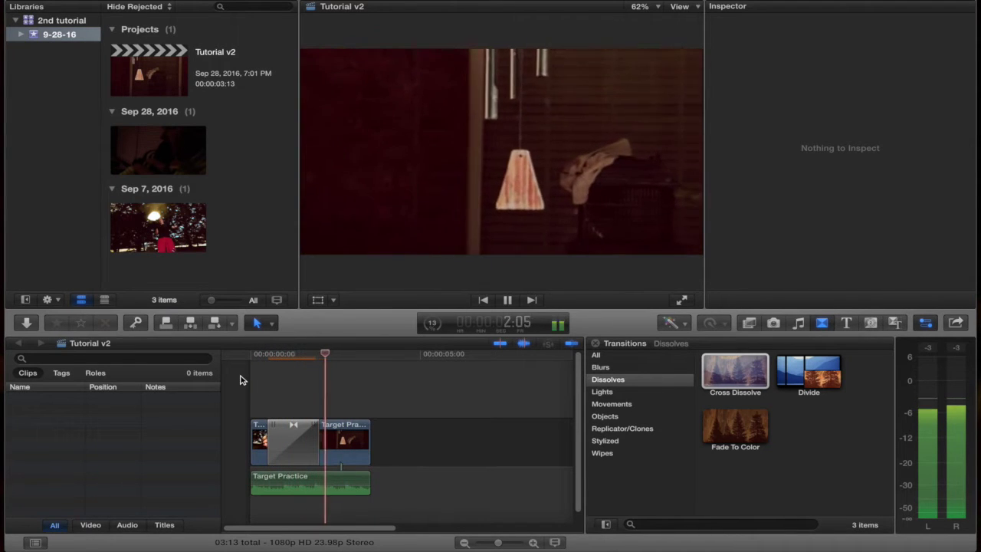
key("space")
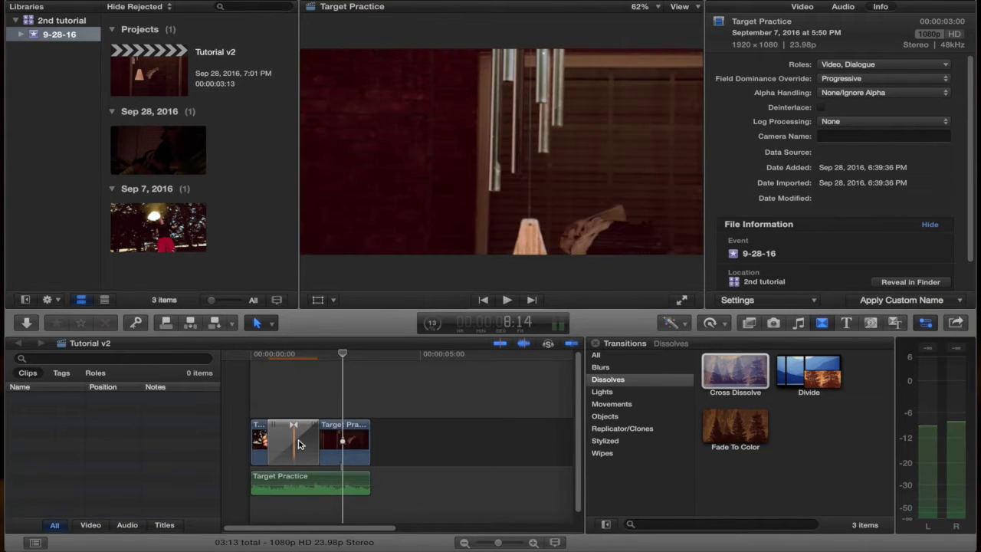
Open the Cross Dissolve in the Precision Editor and shift the edit by sliding the outgoing and incoming clips a few frames
right_click(299, 445)
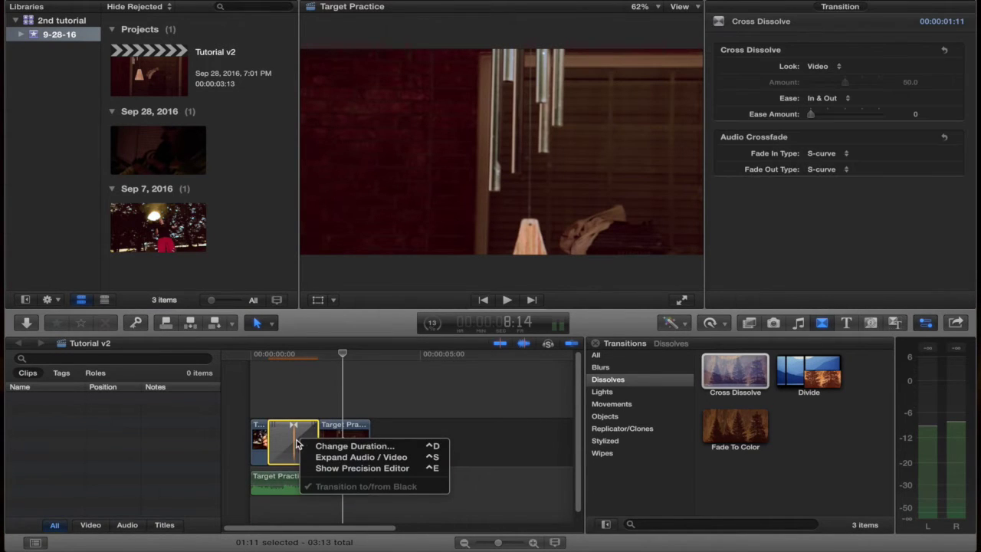
left_click(324, 467)
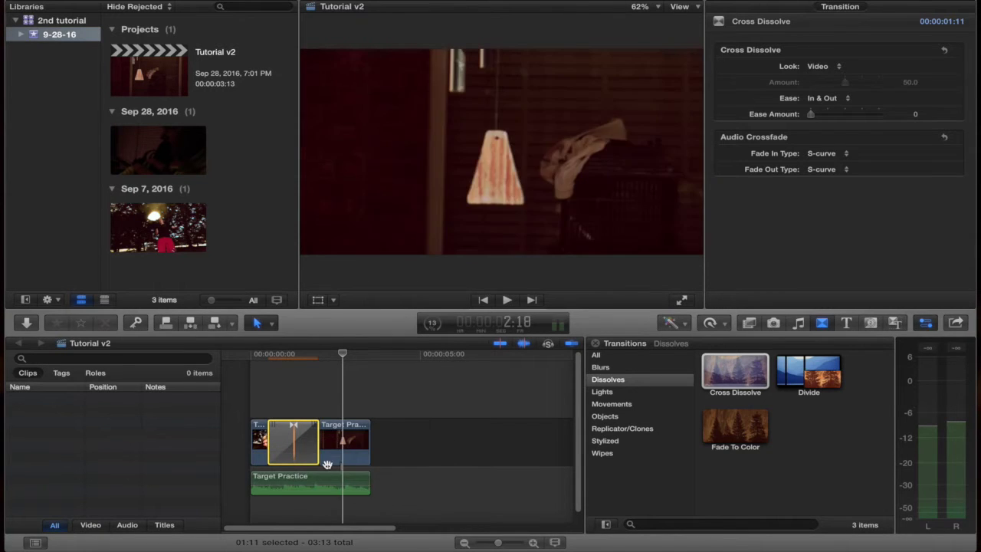
left_click_drag(498, 545, 500, 544)
mouse_move(270, 479)
left_mouse_down()
mouse_move(279, 481)
mouse_move(261, 480)
left_mouse_up()
left_click_drag(274, 409, 283, 416)
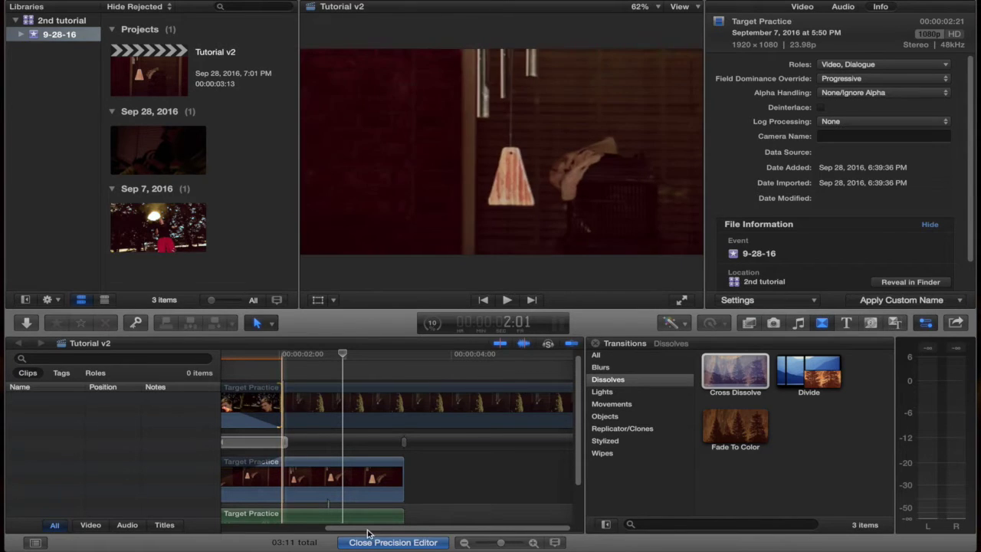
left_click_drag(371, 529, 276, 530)
left_click_drag(379, 479, 387, 480)
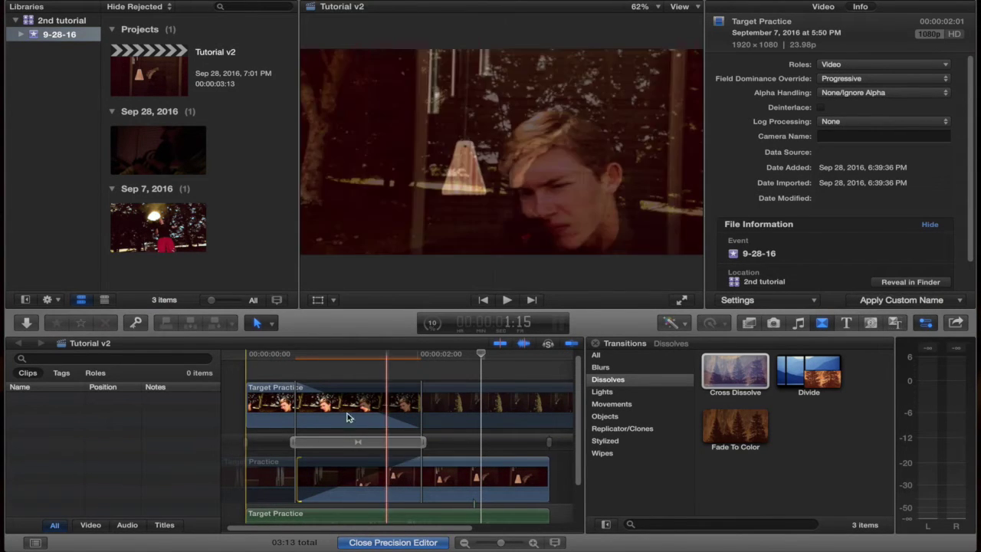
left_click_drag(354, 416, 346, 416)
left_click_drag(347, 493, 335, 490)
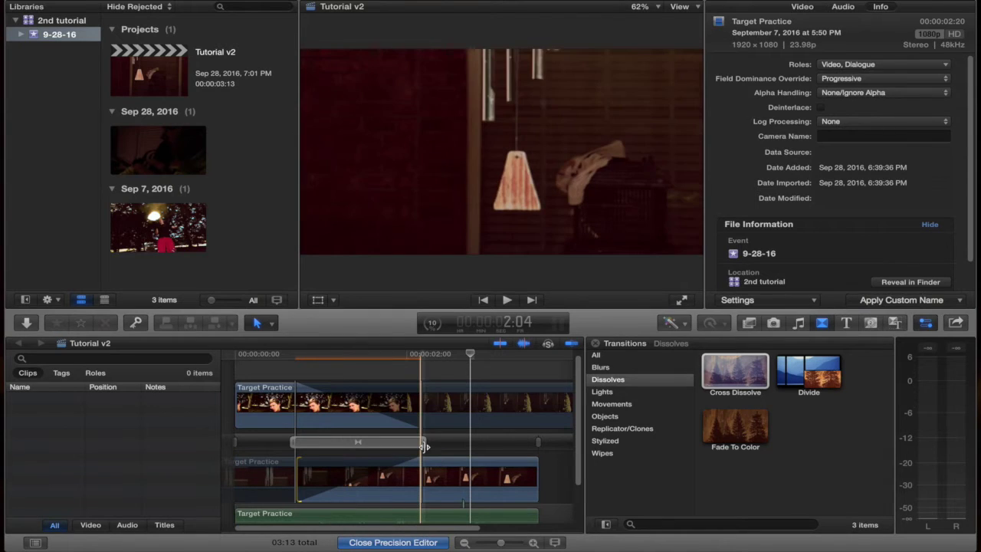
Shorten the Cross Dissolve to 23 frames, close the Precision Editor, and play back the result
left_click_drag(426, 448, 400, 444)
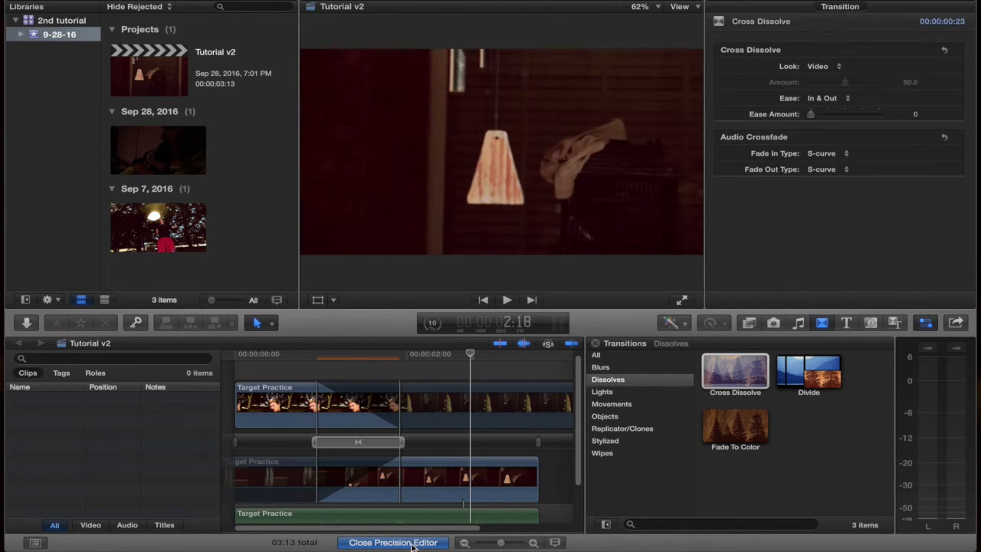
left_click(411, 542)
key("Home")
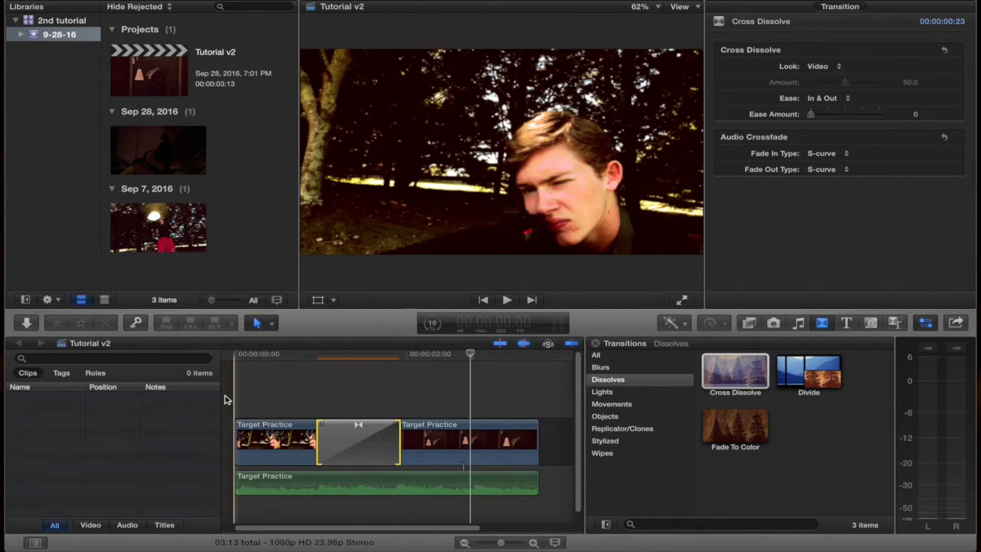
key("space")
key("space")
Set the Cross Dissolve's Ease to In and play back the transition
left_click(359, 444)
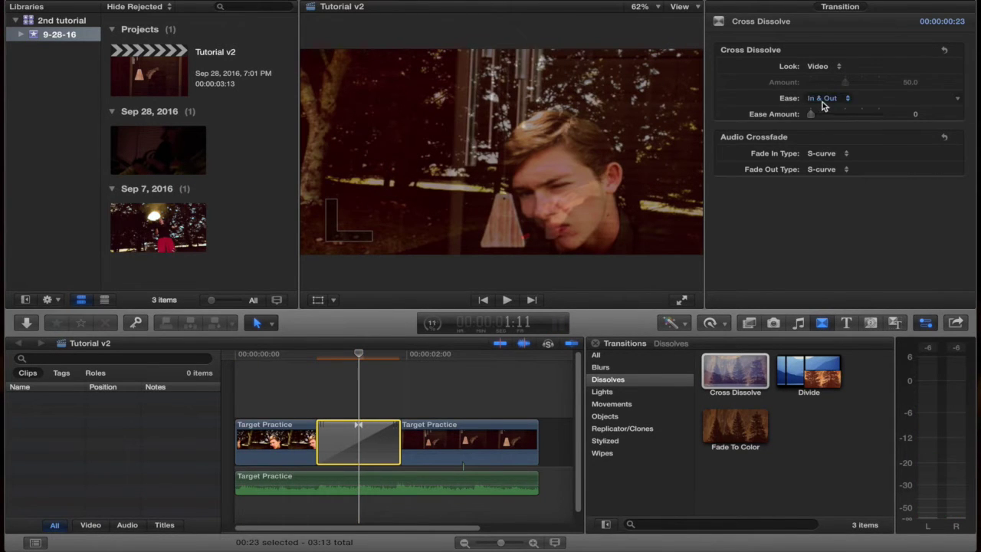
left_click(824, 100)
left_click(821, 83)
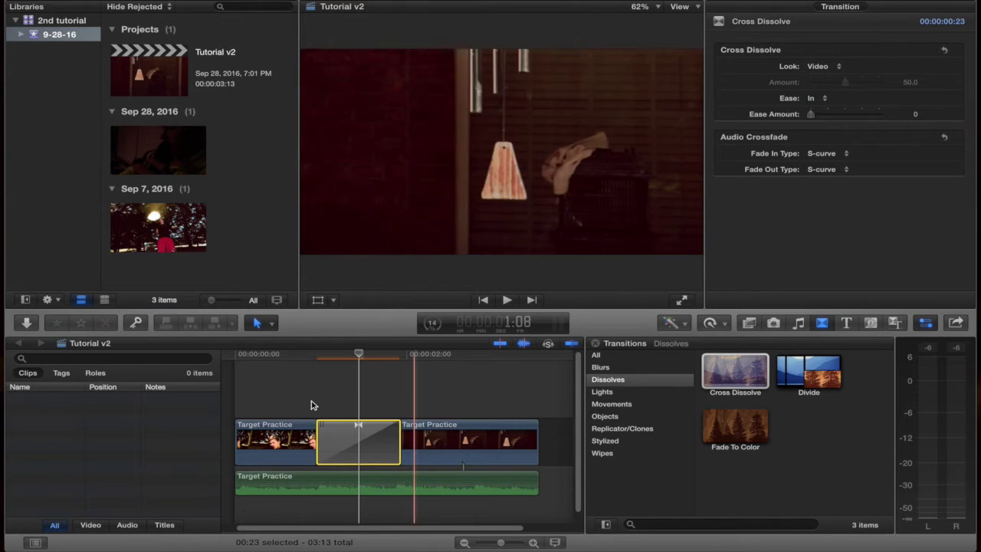
key("space")
key("space")
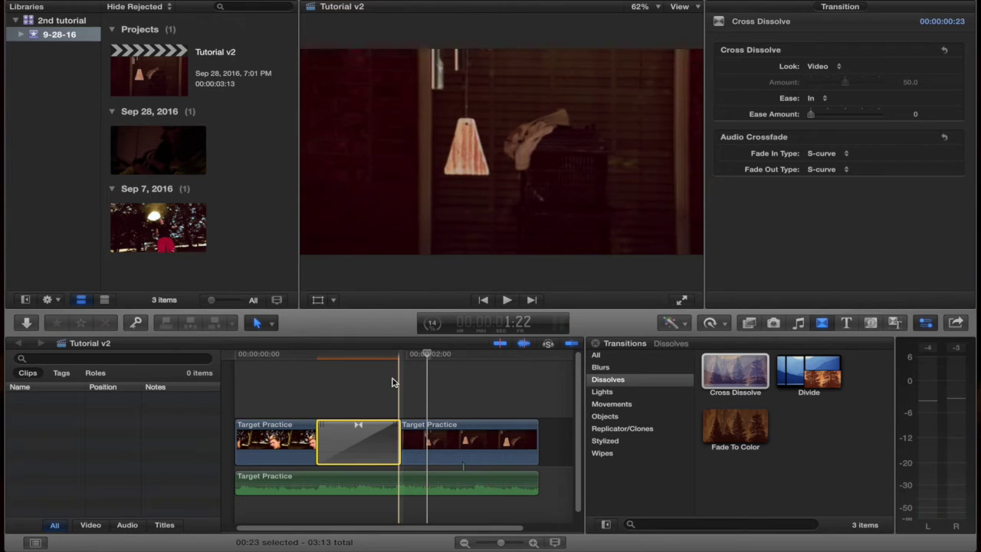
Set the Cross Dissolve's Ease to In & Out and try an Ease Amount of about 38
left_click(394, 381)
left_click(360, 381)
left_click(358, 443)
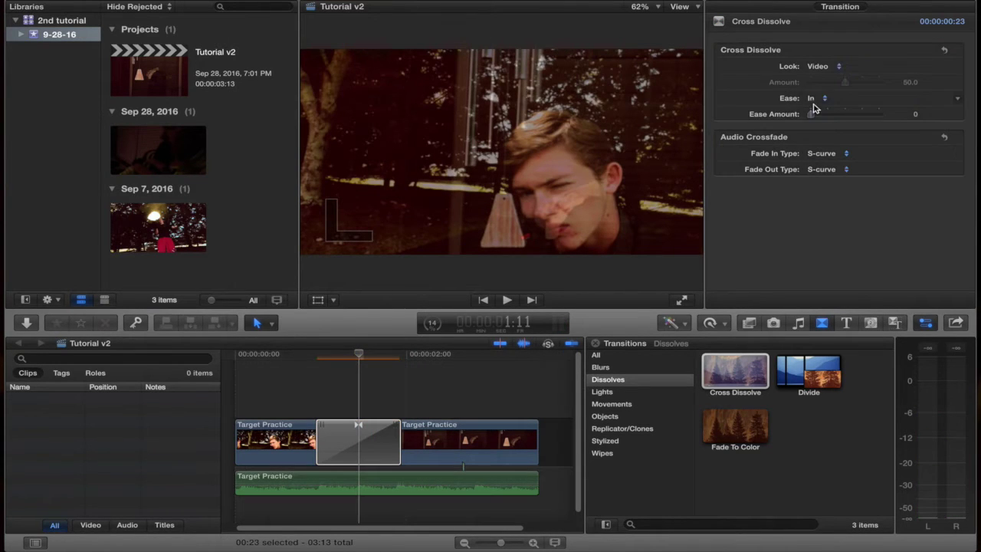
left_click(813, 99)
left_click(819, 118)
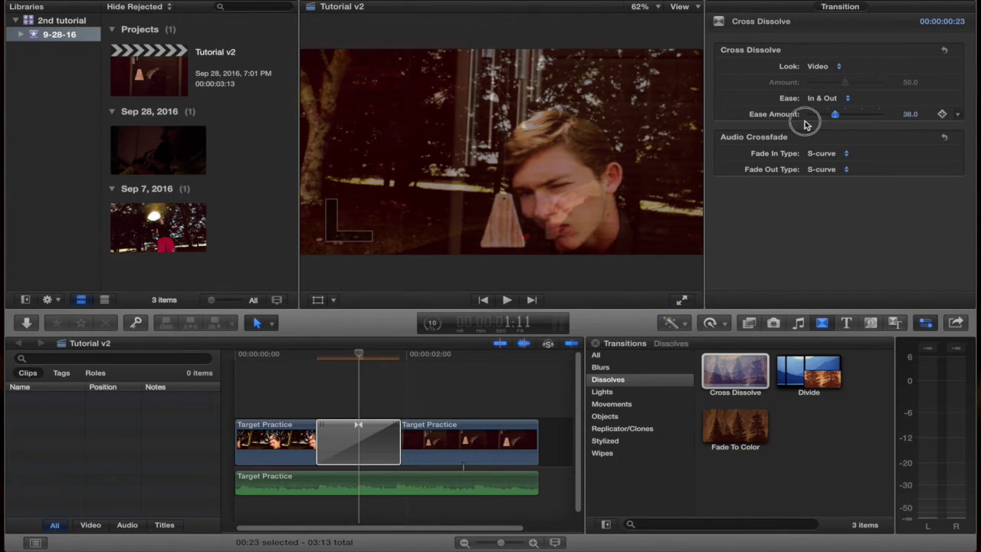
Review the Look options available for the Cross Dissolve and play back the transition
left_click(827, 70)
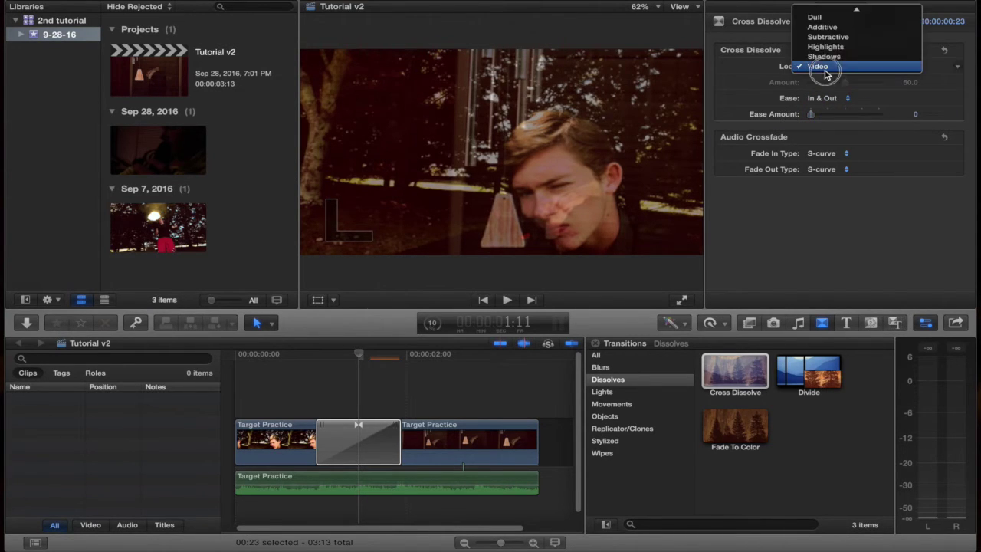
mouse_move(843, 5)
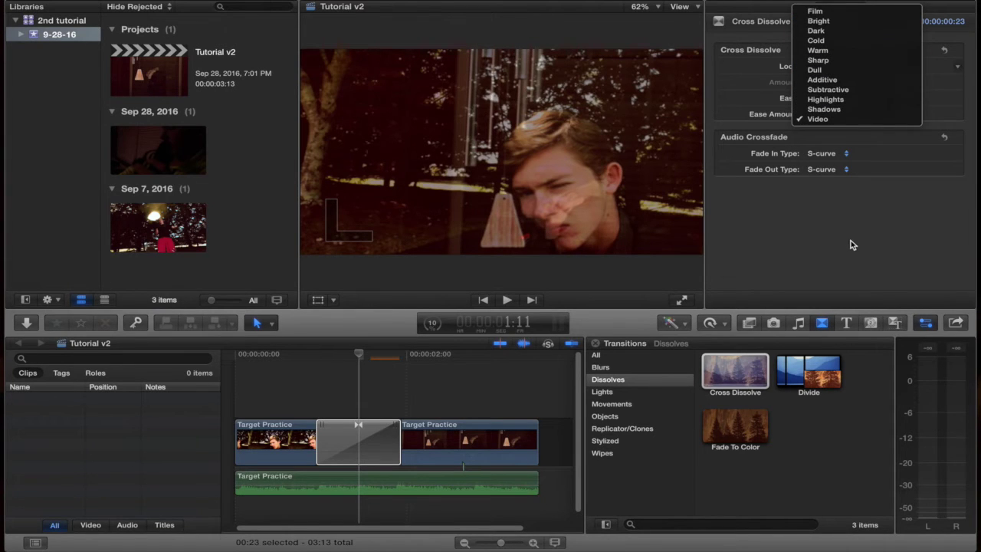
left_click(836, 183)
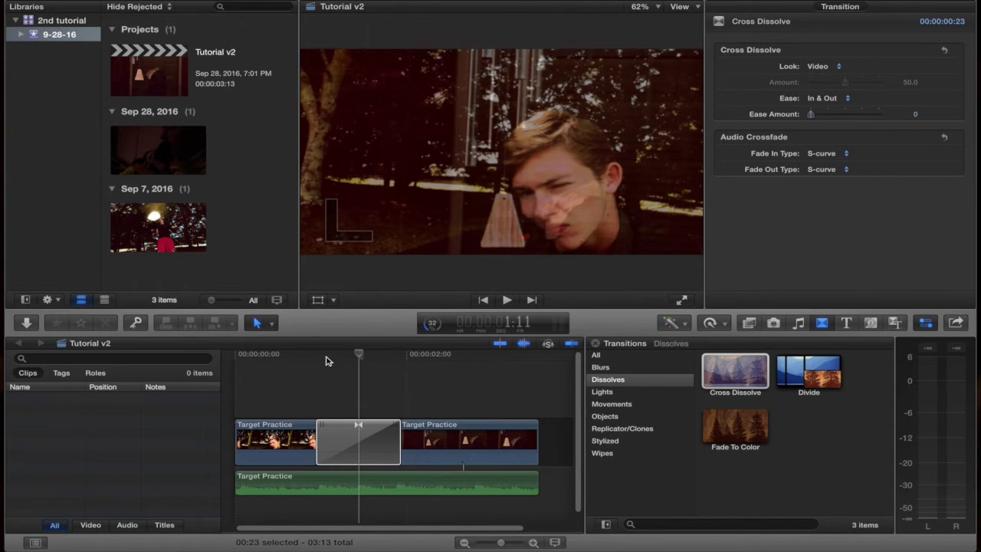
mouse_move(326, 357)
left_mouse_down()
mouse_move(358, 355)
mouse_move(318, 358)
left_mouse_up()
key("space")
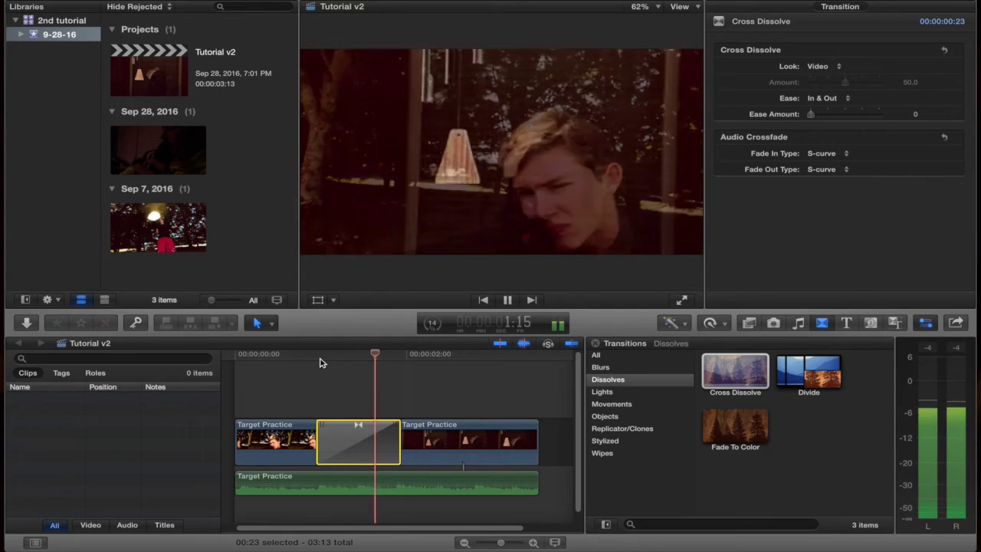
left_click_drag(374, 353, 203, 362)
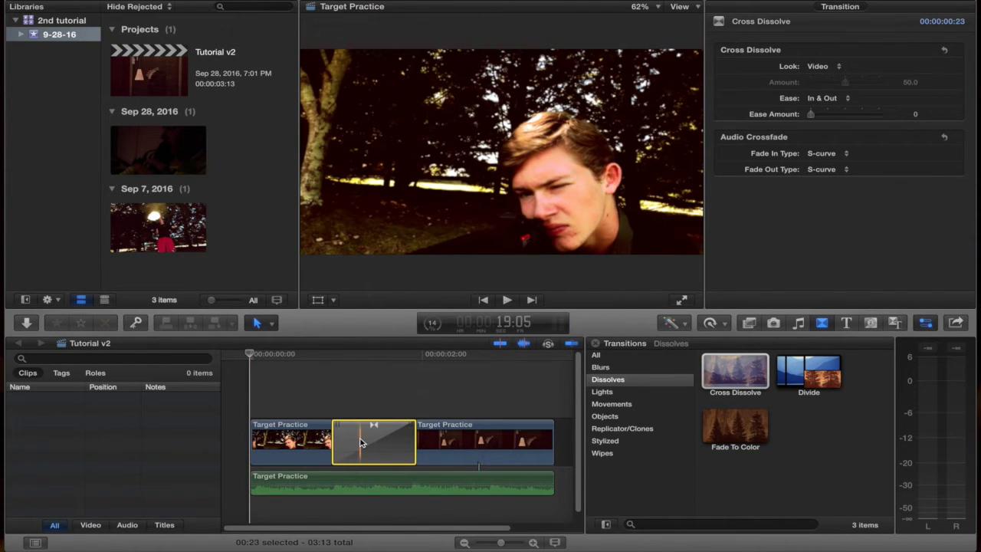
Delete the Cross Dissolve and connect the second video clip above the storyline, overlapping the end of the first clip
key("Delete")
left_click(417, 442)
left_click_drag(416, 454, 416, 443)
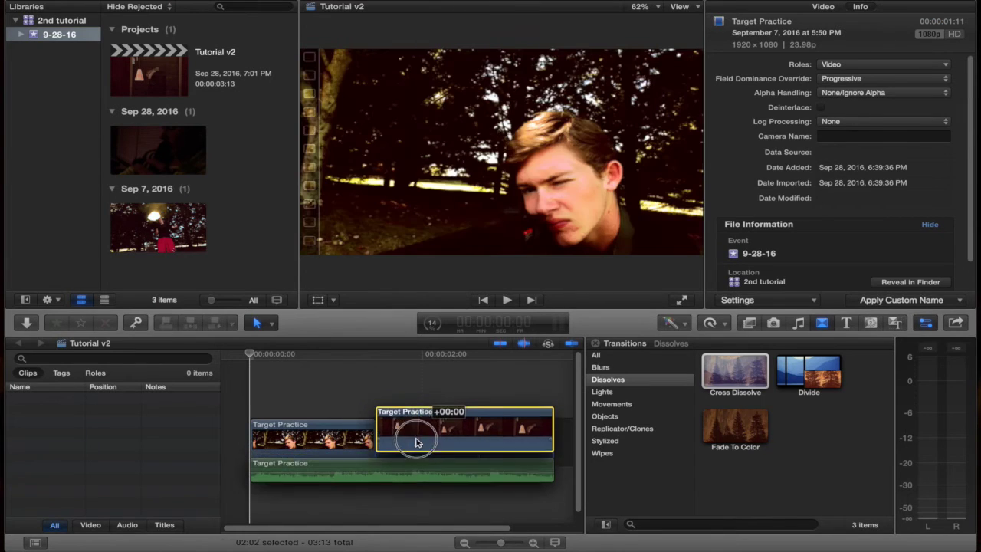
left_click_drag(397, 477, 569, 440)
left_click_drag(501, 544, 505, 543)
left_click(360, 420)
left_click_drag(360, 421, 328, 375)
left_click_drag(349, 487, 312, 502)
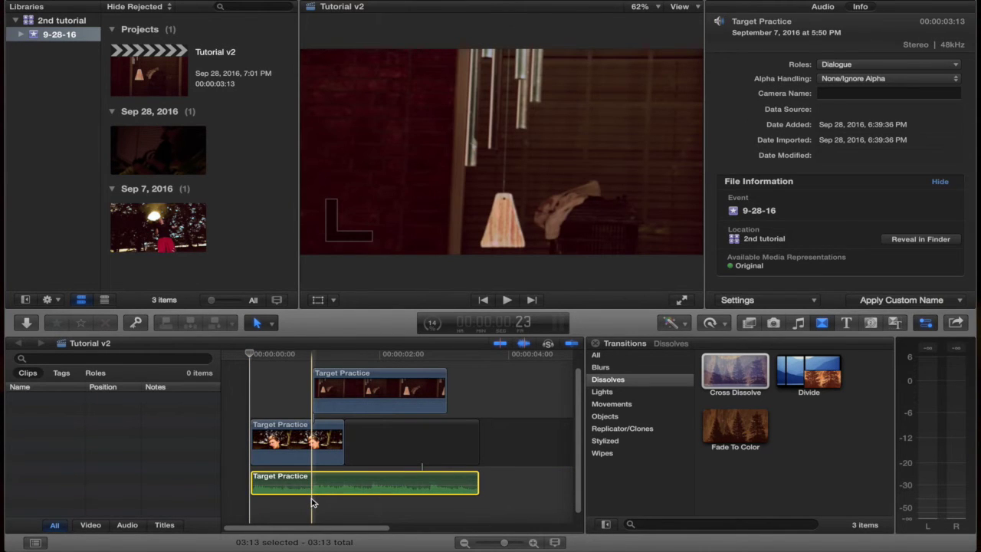
Show the video animation of the upper Target Practice clip and expand its Compositing: Opacity graph
left_click(317, 386)
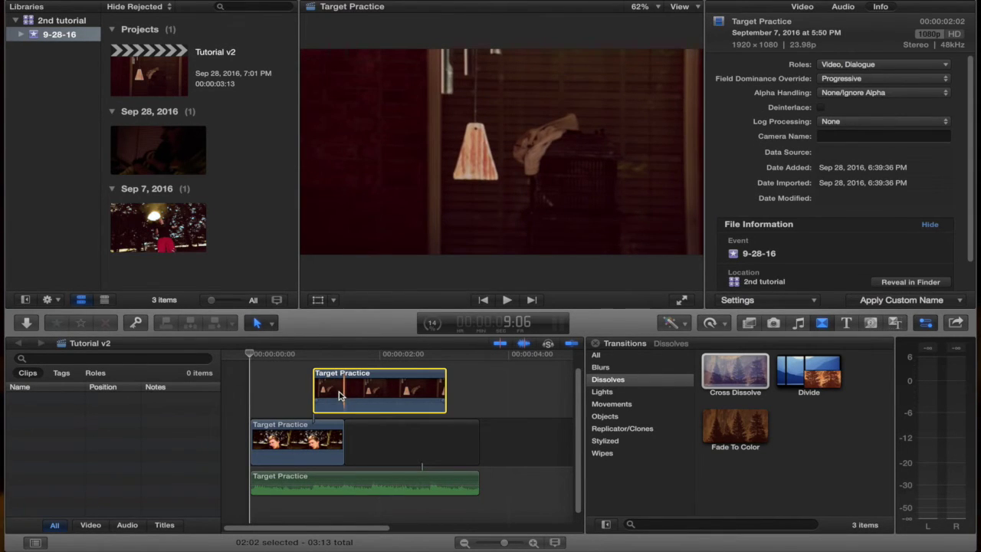
right_click(340, 394)
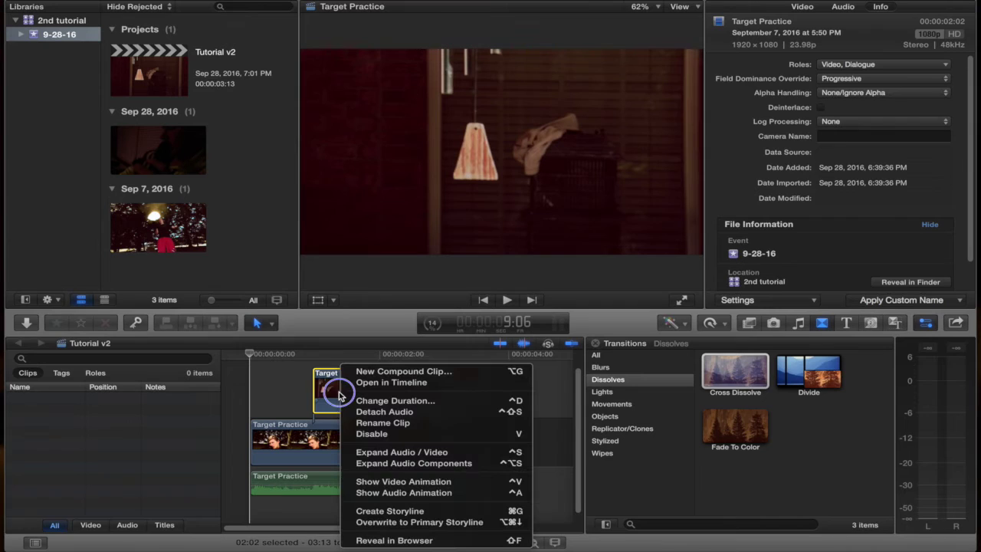
left_click(377, 482)
scroll(580, 429, "up", 2)
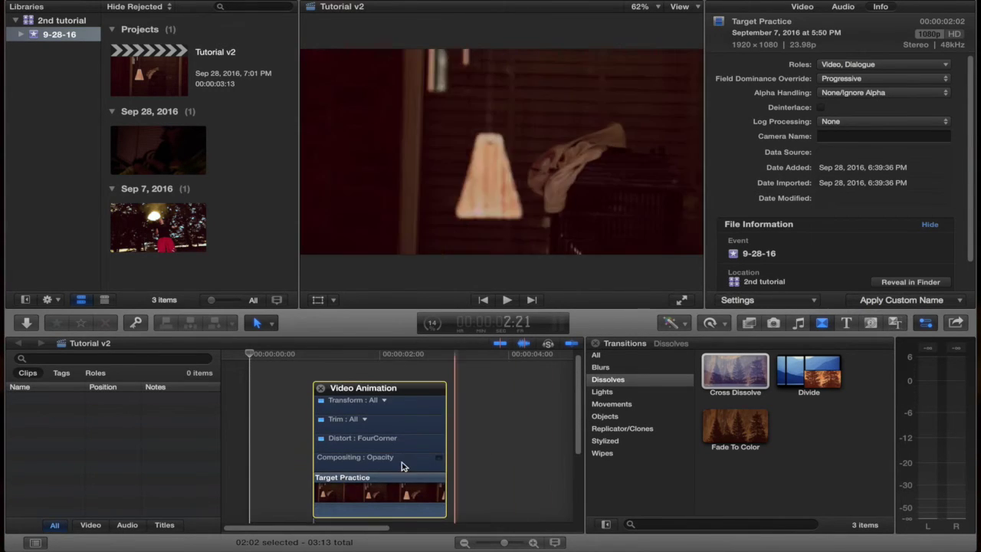
left_click_drag(504, 542, 503, 543)
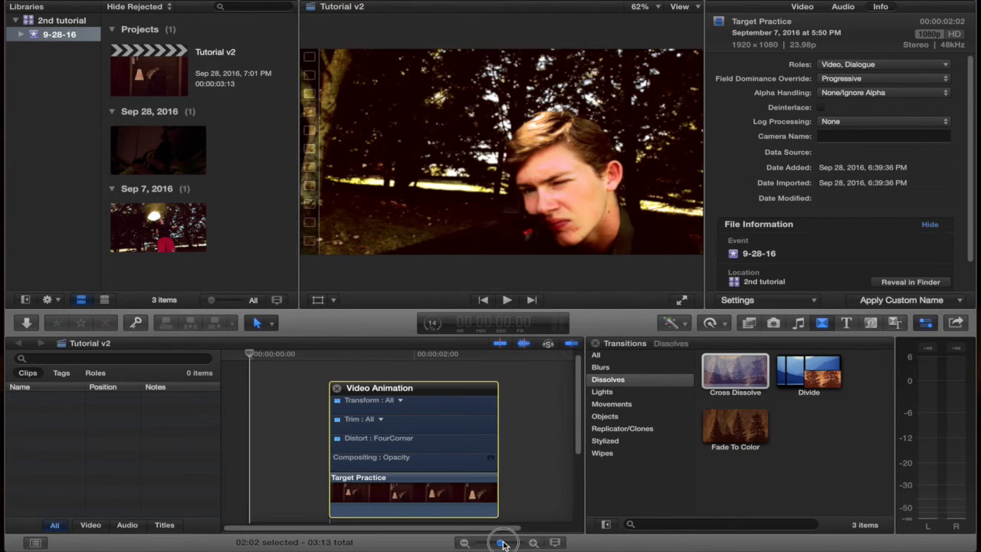
double_click(422, 460)
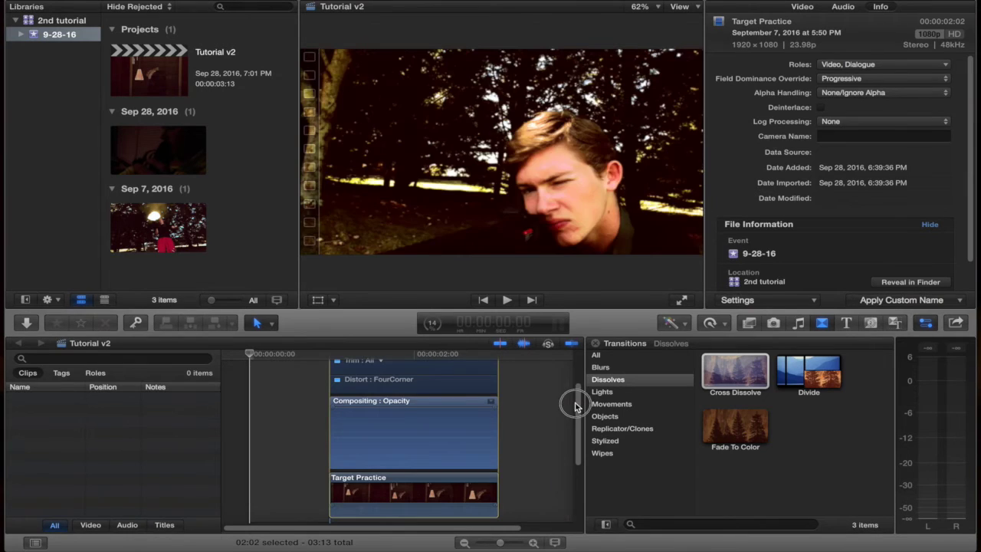
scroll(576, 401, "down", 2)
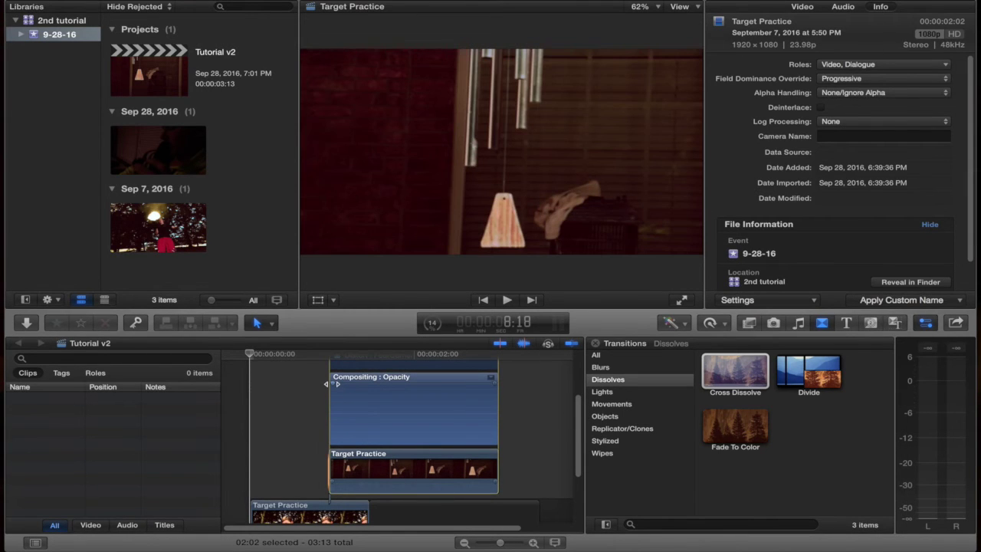
Try a 9-frame opacity fade-in at the start of the upper clip and play back the blend
left_click(332, 386)
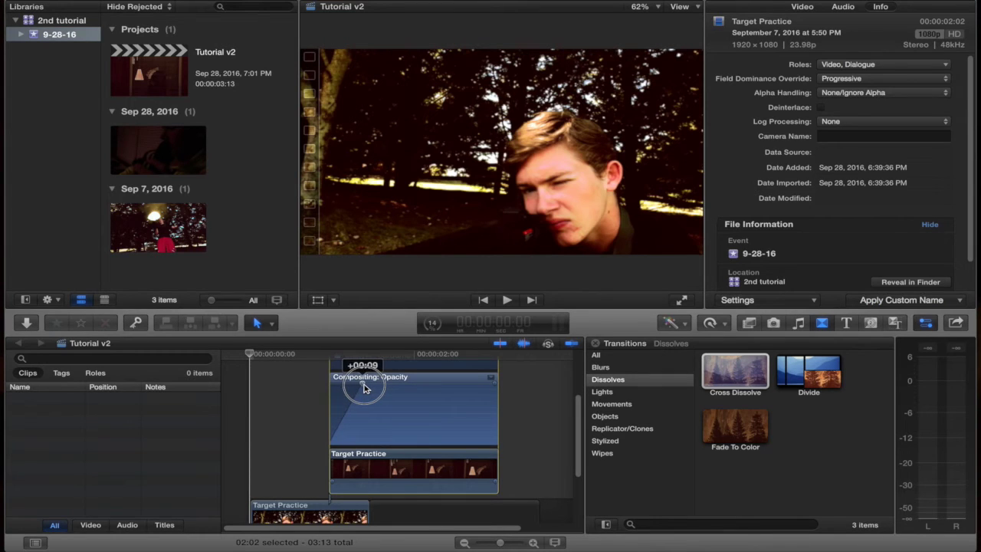
key("space")
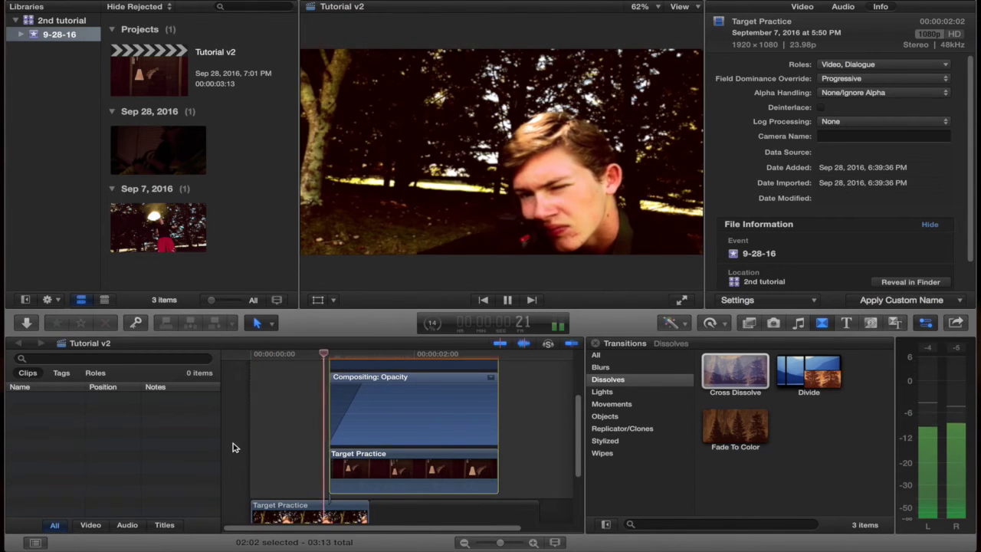
key("space")
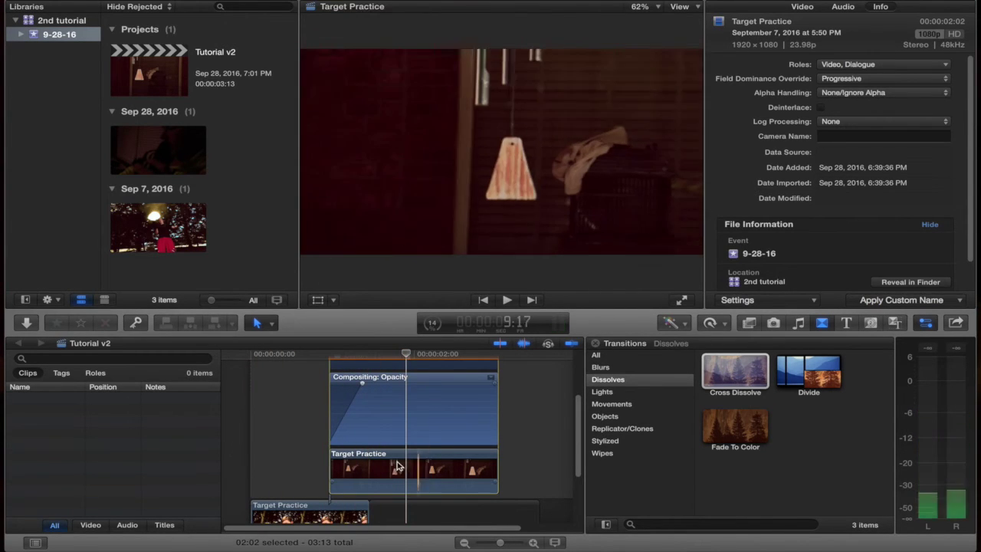
Shift the upper clip earlier for a longer overlap, set its opacity fade-in to 16 frames and play back the blend
left_click_drag(390, 465, 368, 466)
left_click_drag(334, 383, 356, 384)
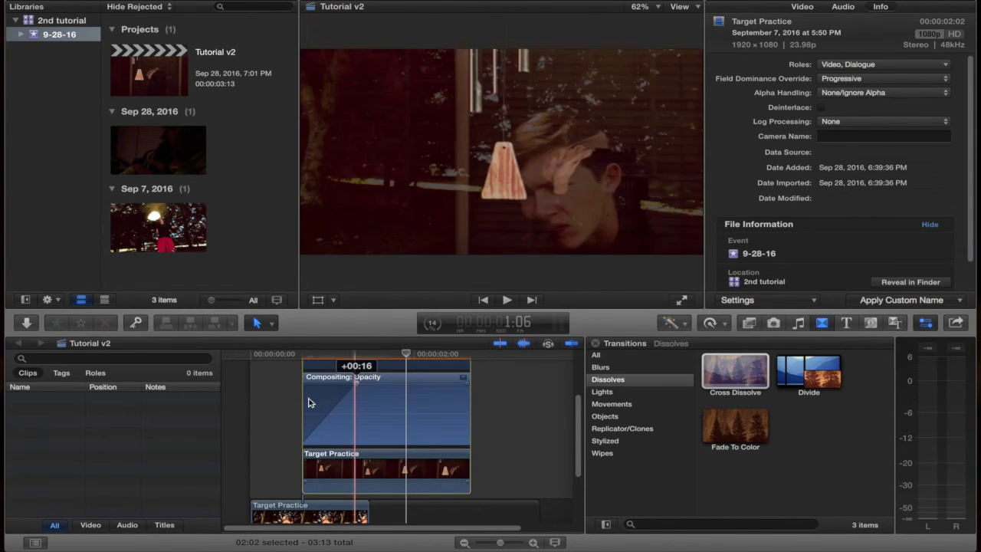
left_click(288, 410)
key("space")
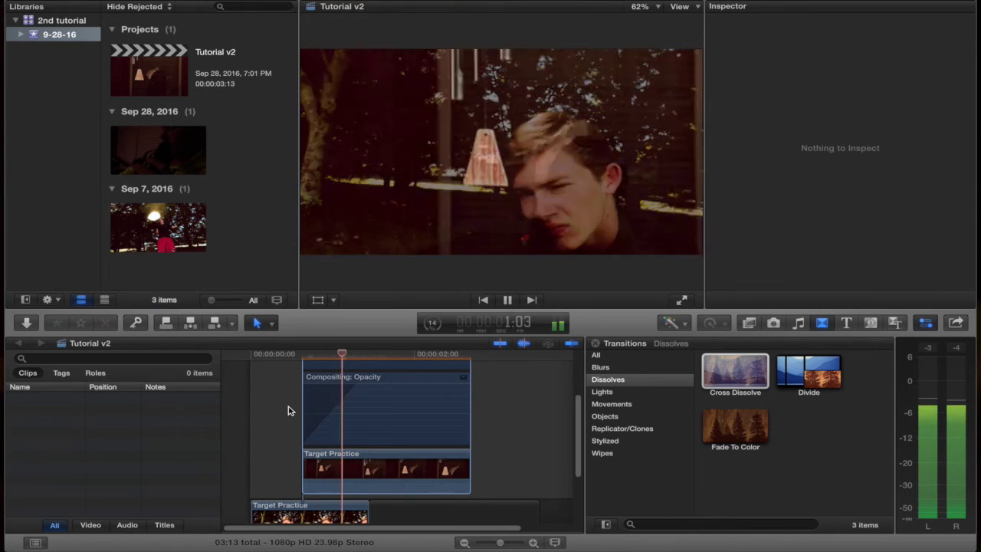
key("space")
Close the Video Animation editor of the upper clip and bring the layered clips back into view
left_click_drag(578, 409, 573, 375)
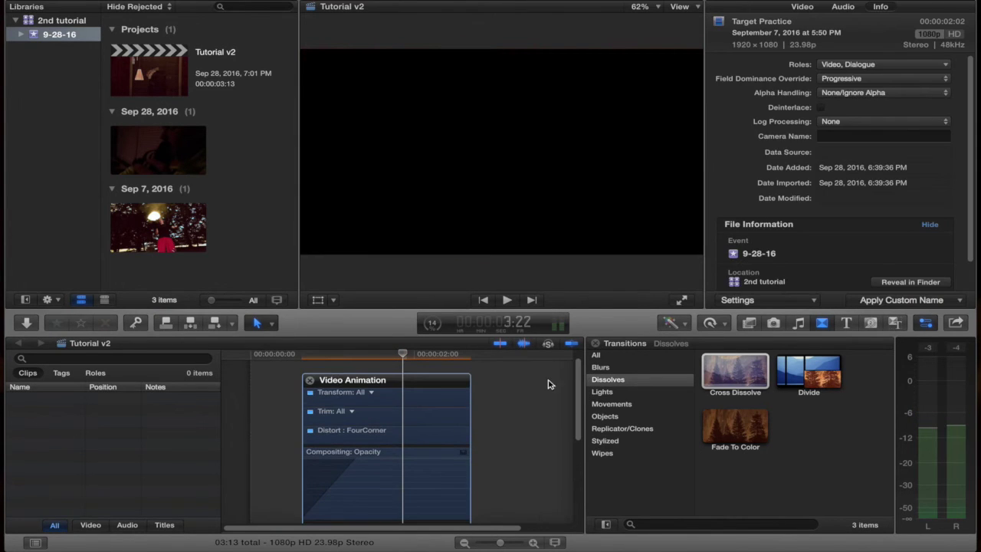
left_click(311, 381)
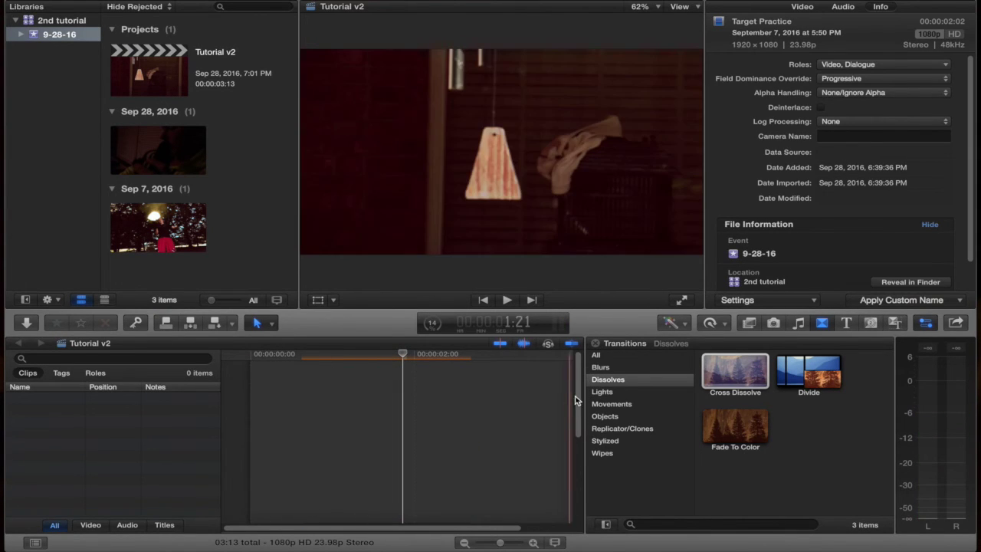
key("ctrl+z")
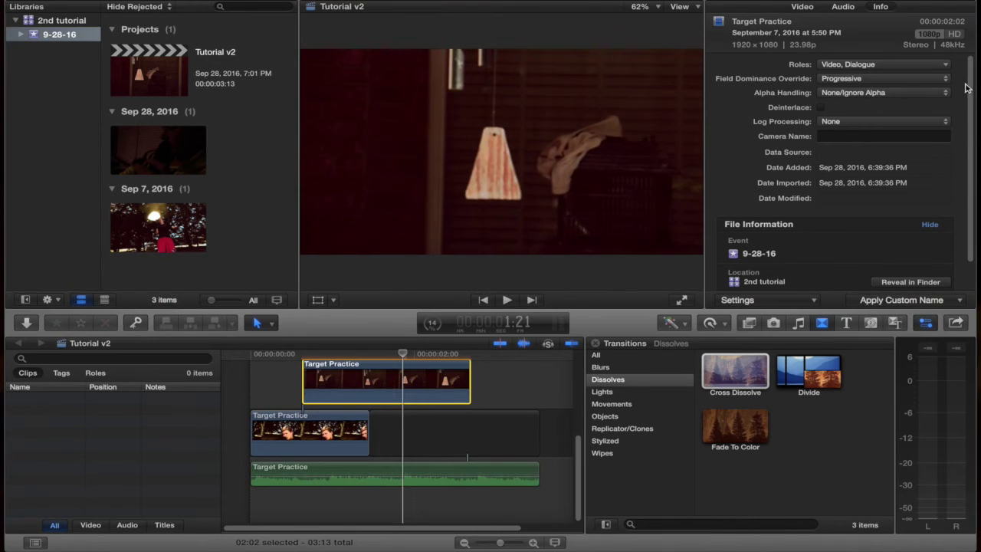
Examine the Compositing settings of the upper clip, including Blend Mode and Opacity, in its video properties
left_click(803, 7)
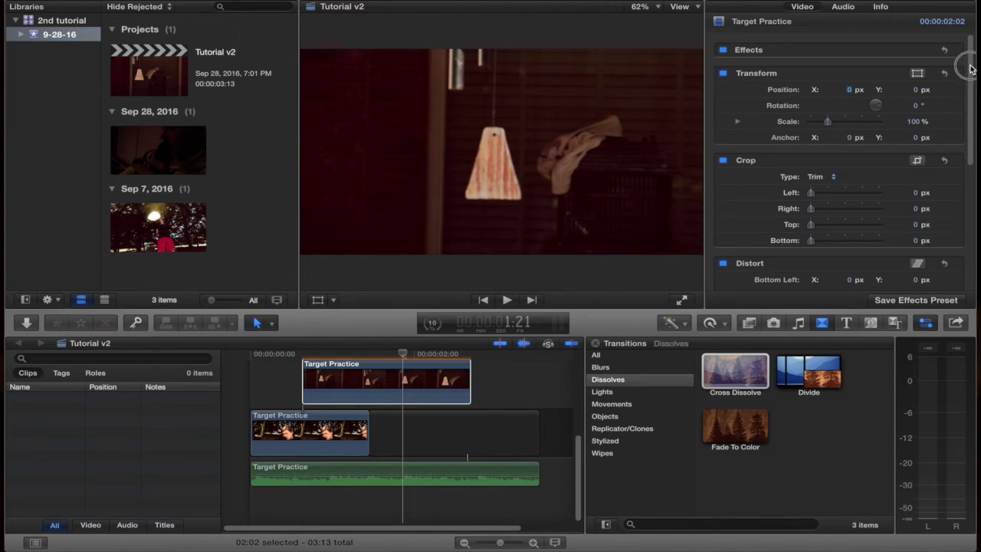
left_click_drag(970, 69, 976, 239)
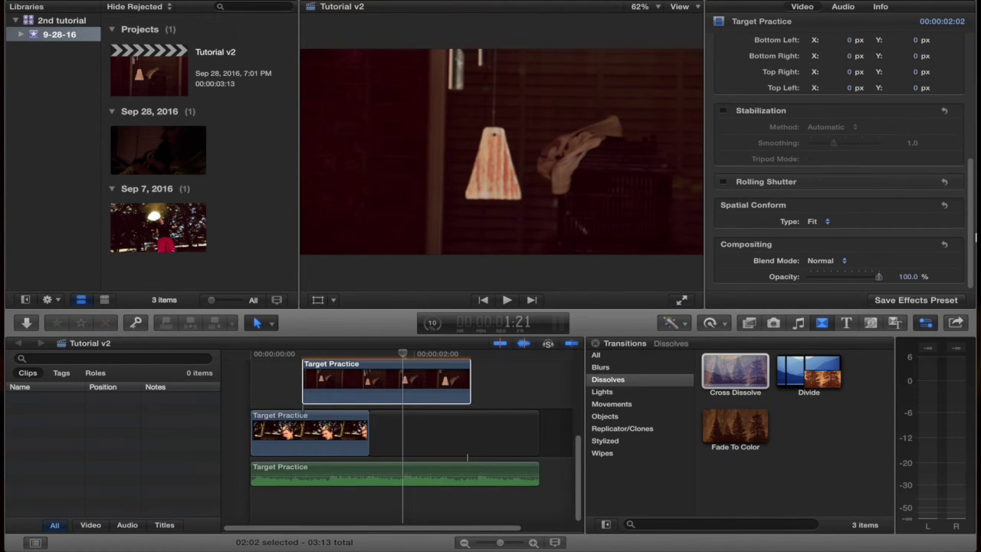
left_click(374, 397)
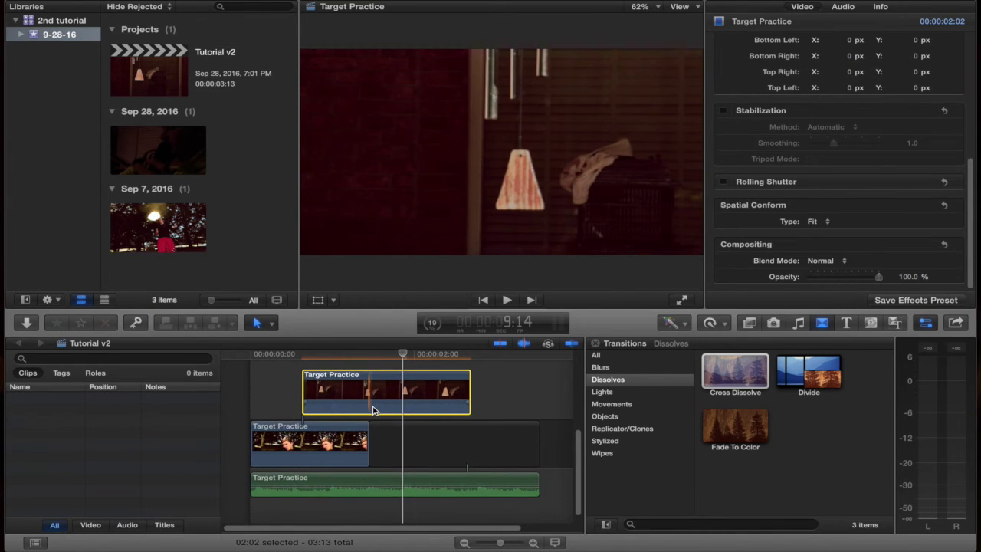